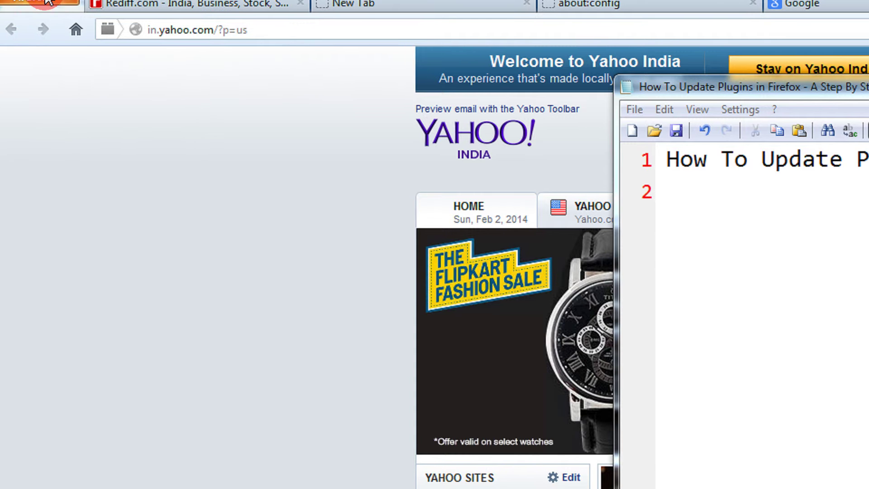
Bring Firefox in front of the notes window and show its main menu.
click(68, 102)
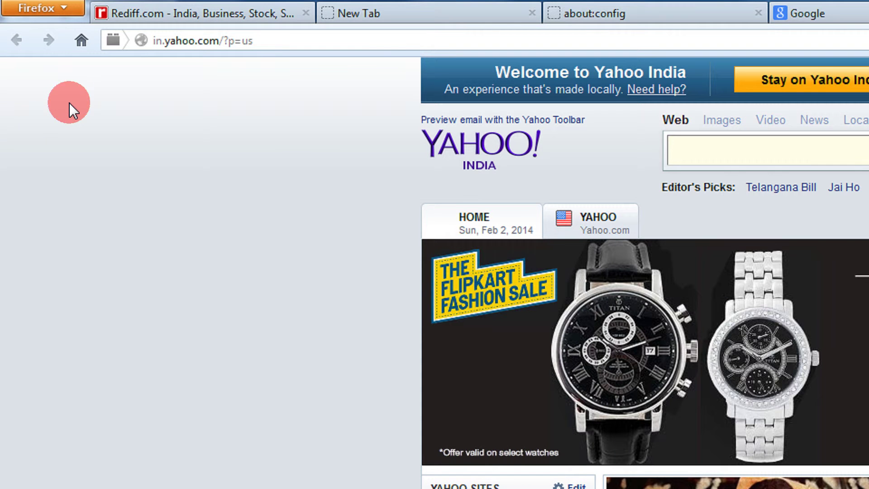
click(66, 9)
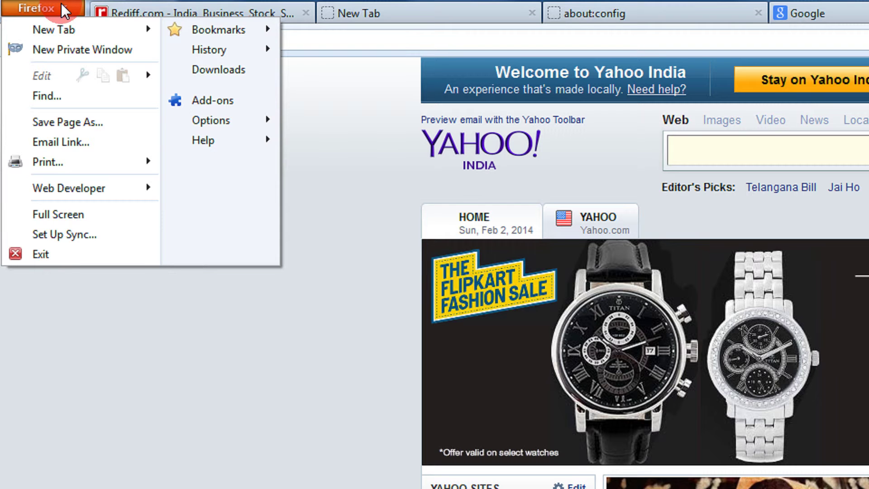
Go through the Add-ons Manager sections to the installed Plugins list.
click(203, 99)
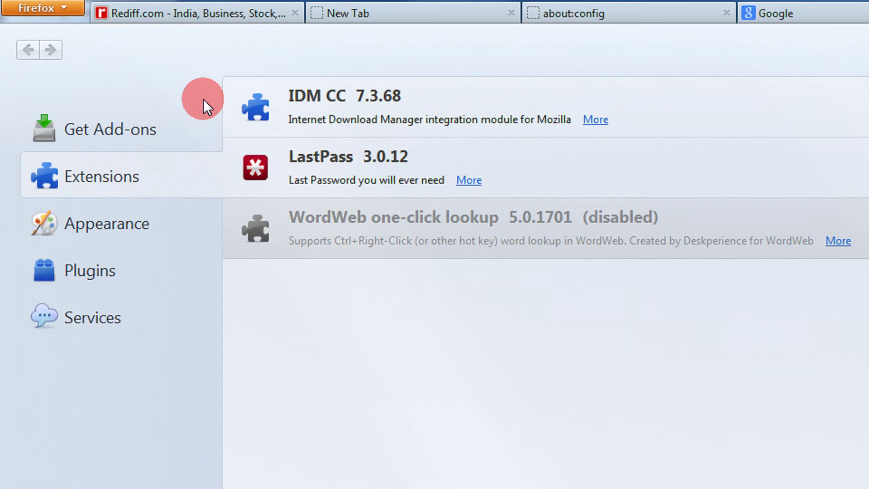
click(152, 129)
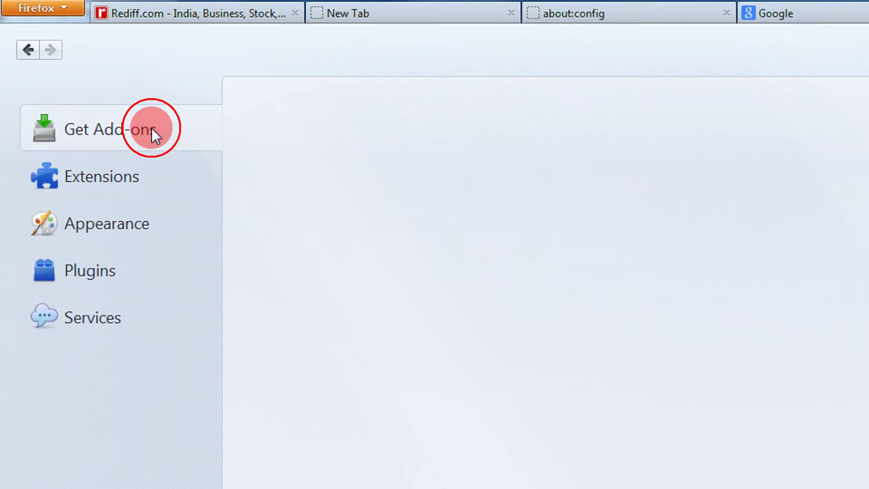
click(137, 181)
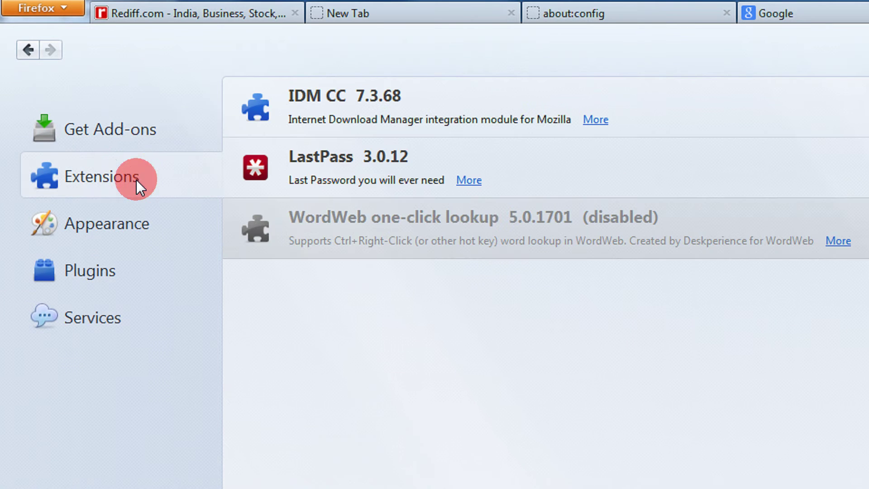
click(130, 266)
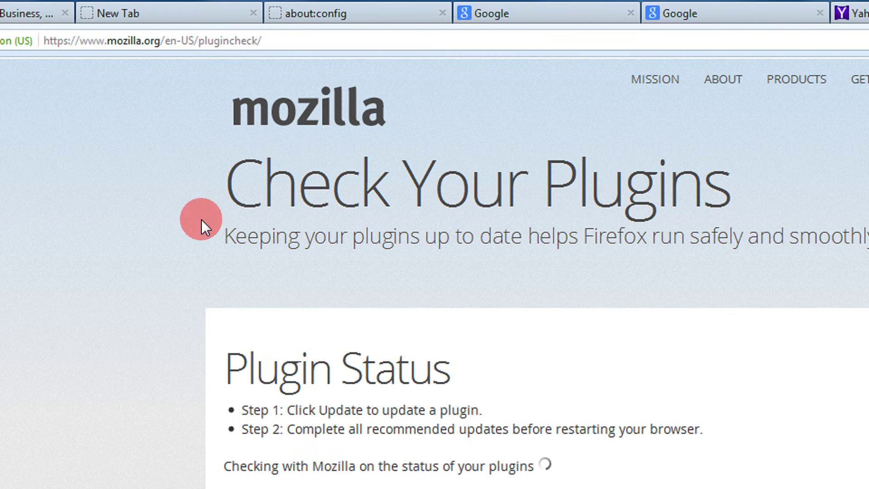
scroll(125, 333, down, 5)
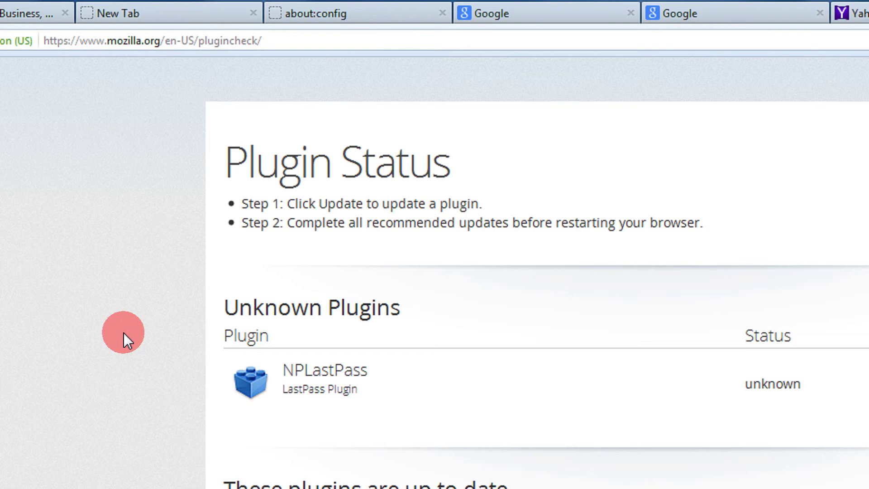
scroll(123, 333, down, 3)
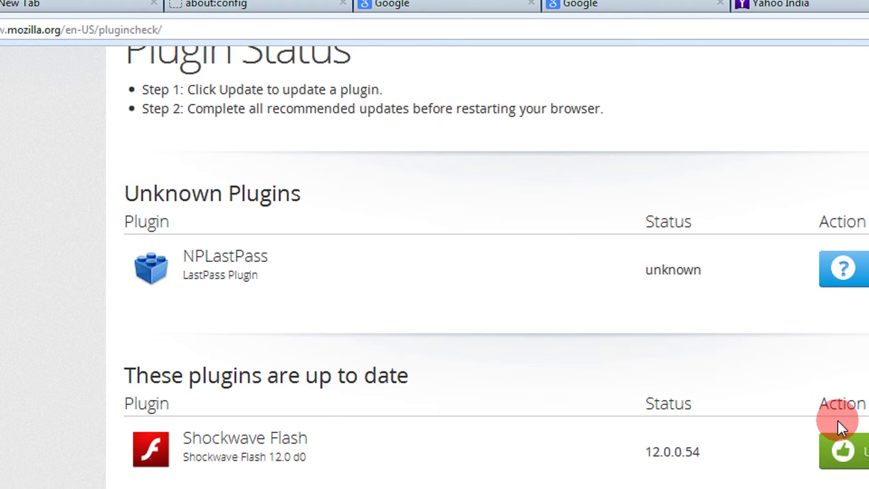
Highlight the Shockwave Flash version and NPLastPass results, then show the Firefox menu.
drag(183, 424, 315, 425)
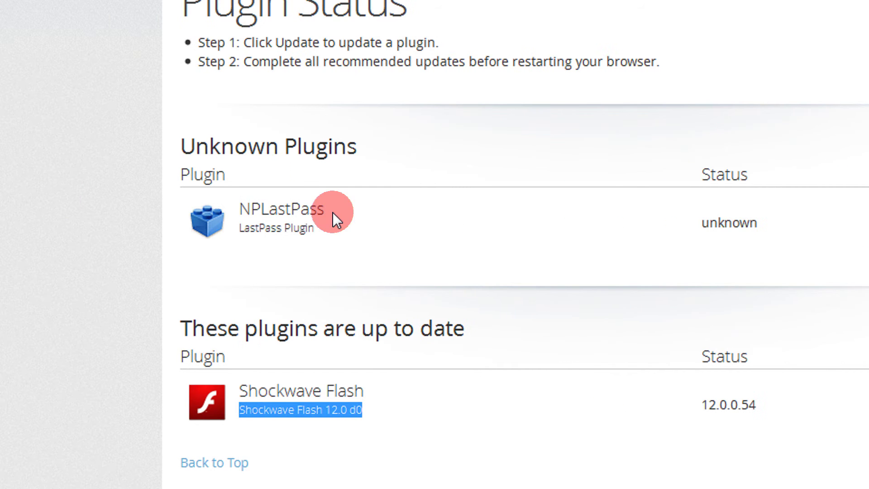
drag(333, 213, 263, 209)
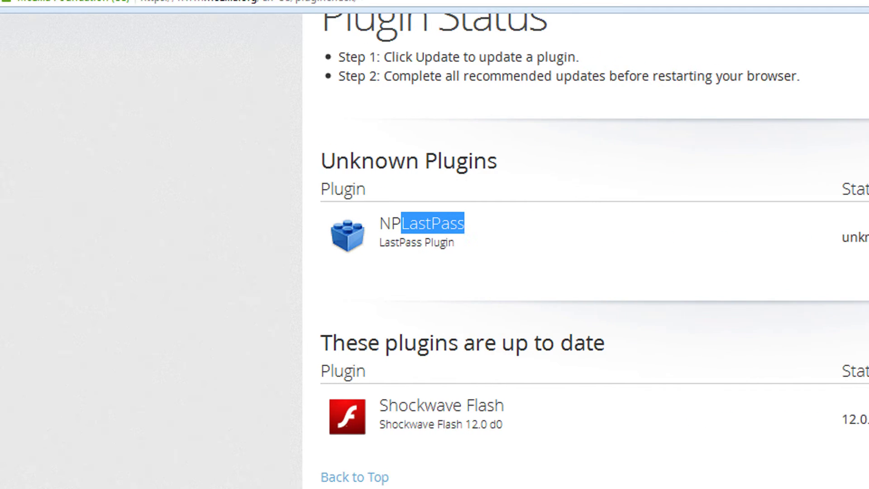
click(27, 4)
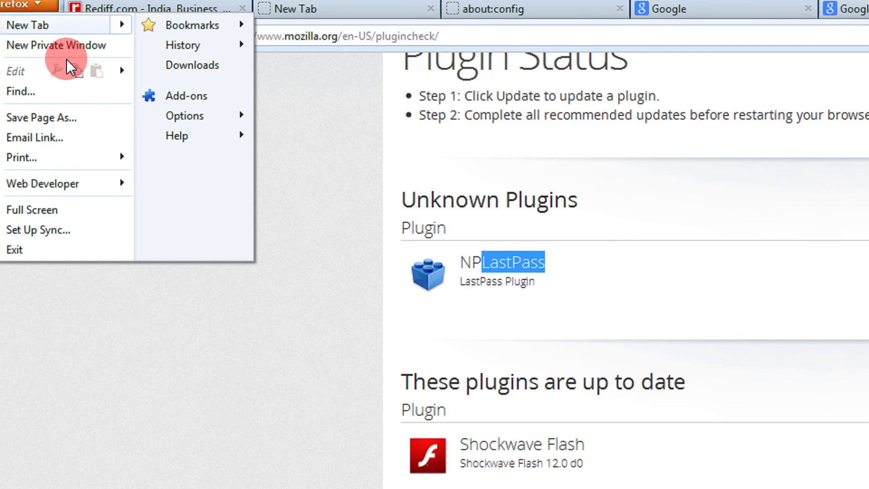
Set Java Deployment Toolkit in the Plugins list from Never Activate to Ask to Activate.
click(170, 96)
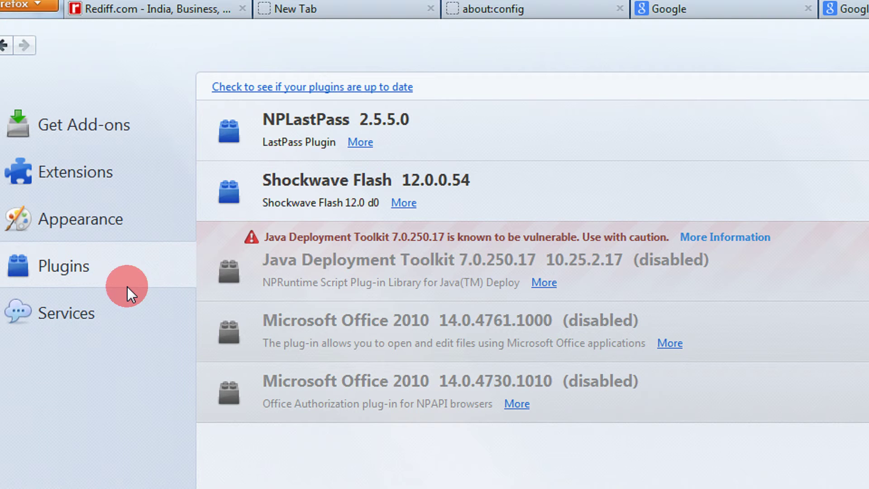
click(369, 279)
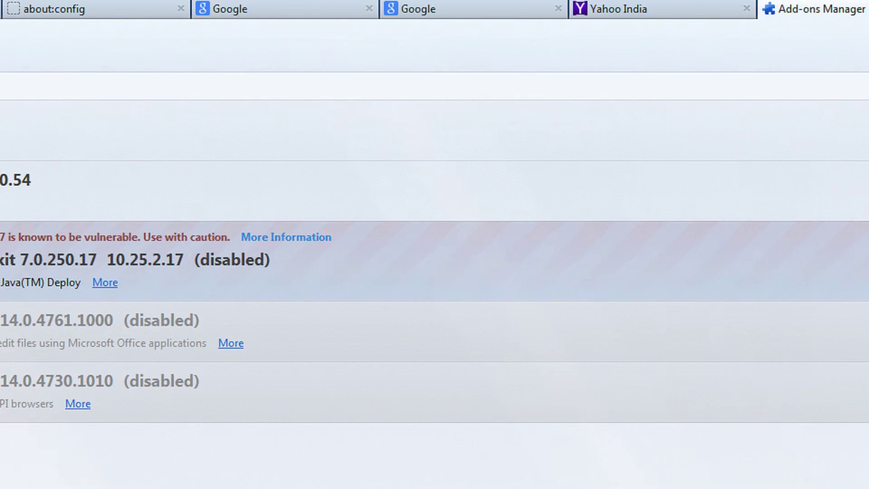
click(833, 276)
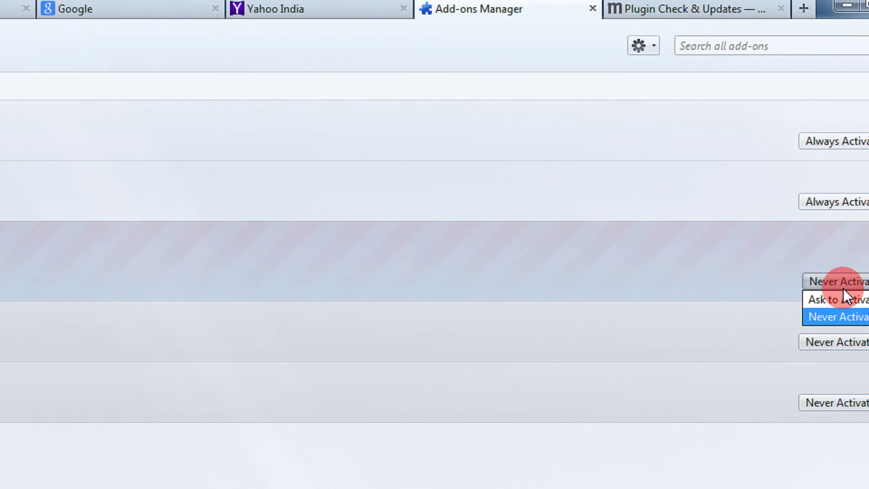
click(835, 297)
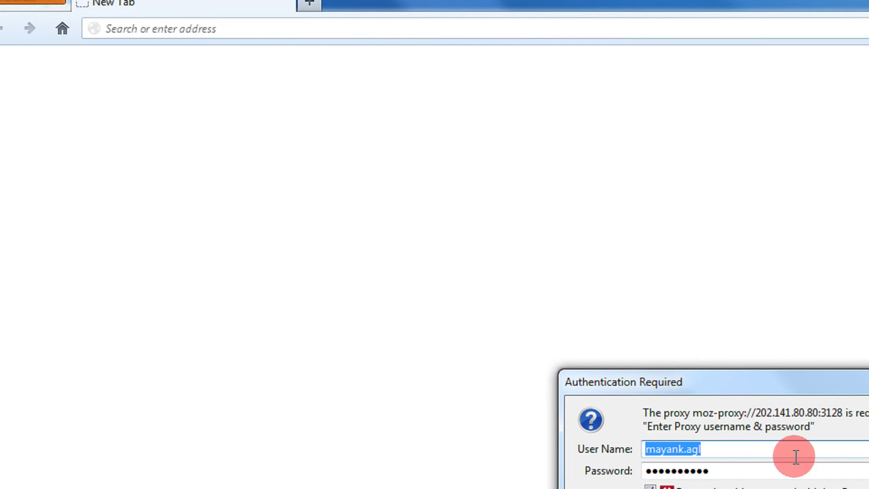
Confirm the Authentication Required proxy login with OK.
click(809, 483)
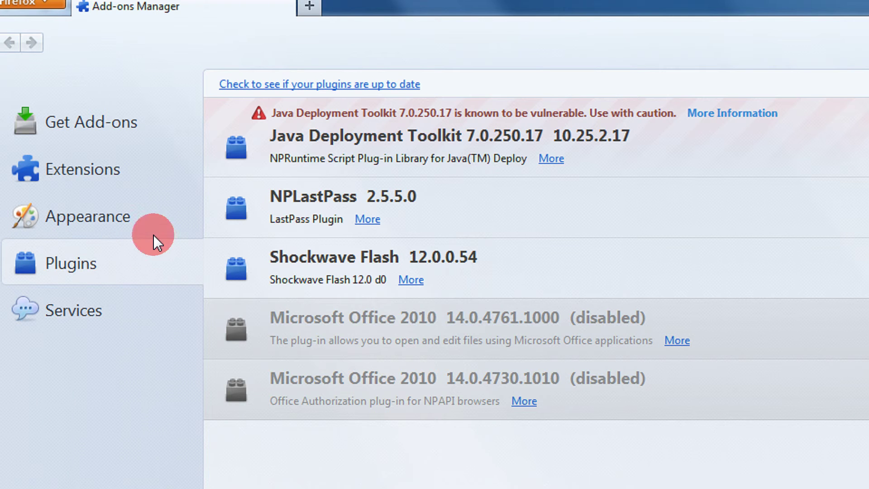
click(407, 85)
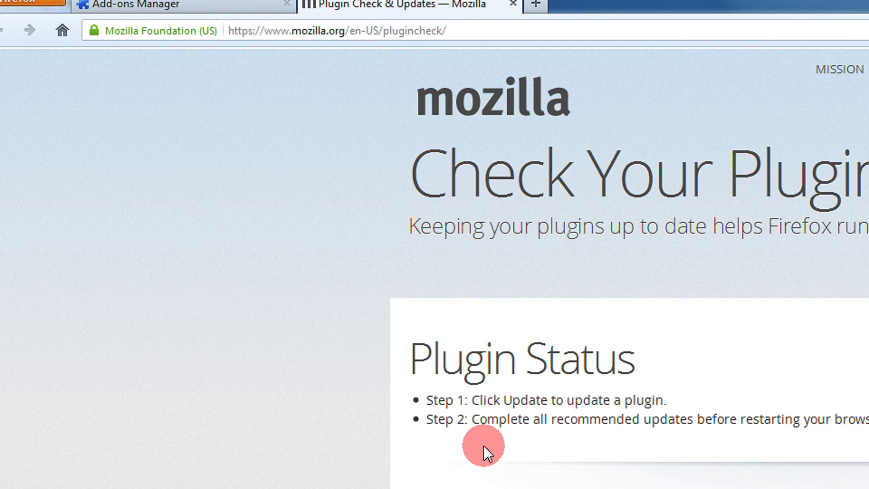
scroll(324, 344, down, 2)
scroll(324, 344, down, 5)
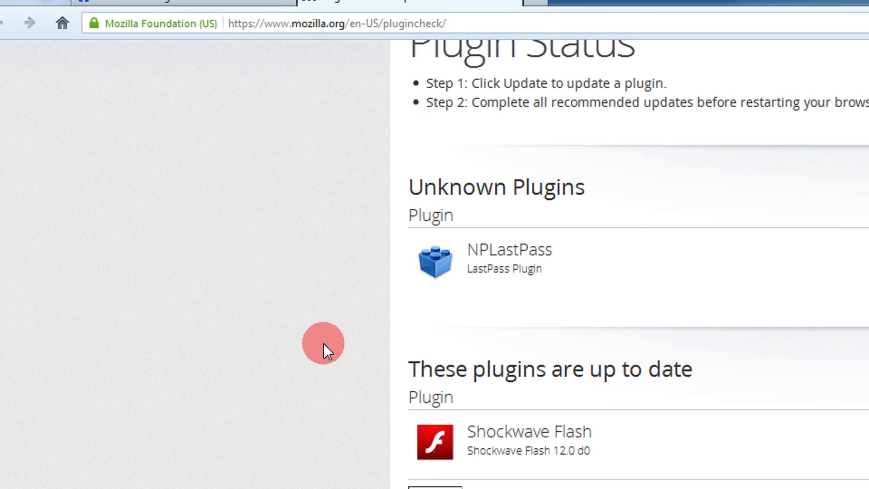
scroll(324, 343, down, 5)
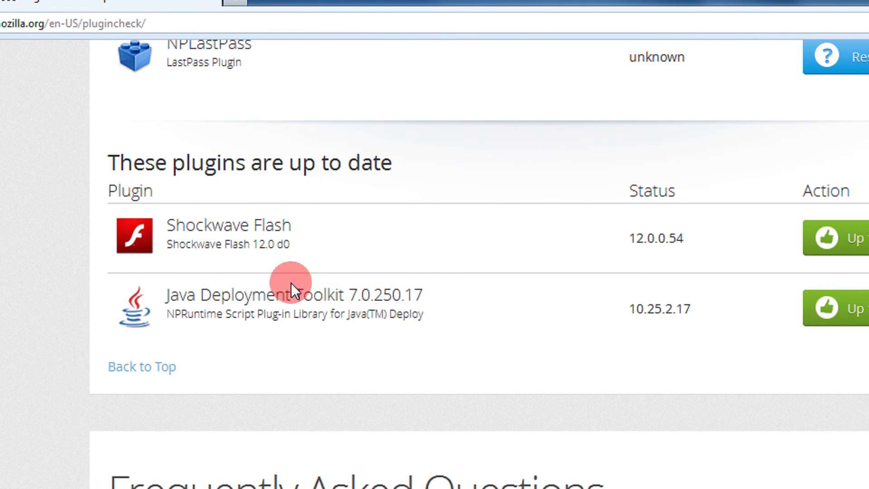
scroll(354, 304, up, 2)
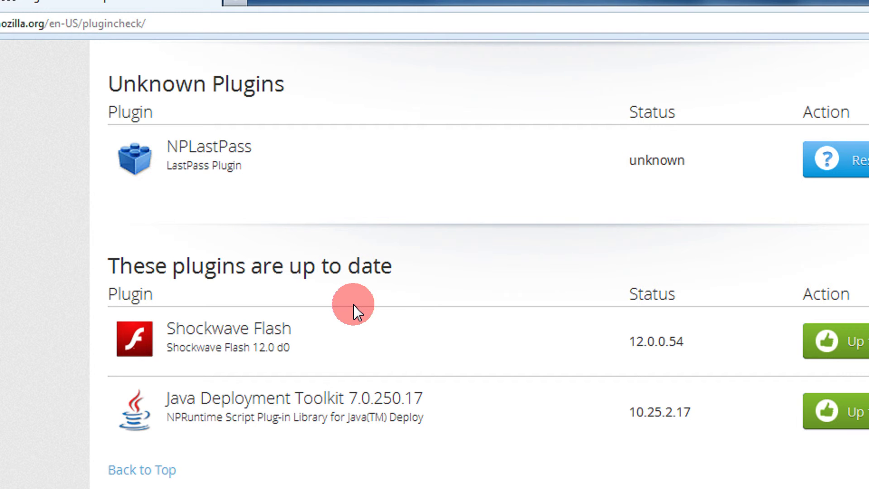
scroll(354, 305, up, 4)
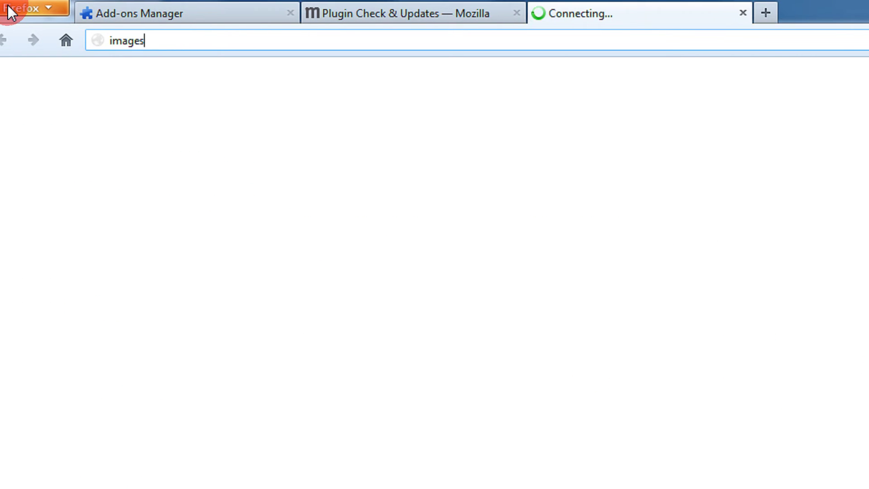
text(.google.com)
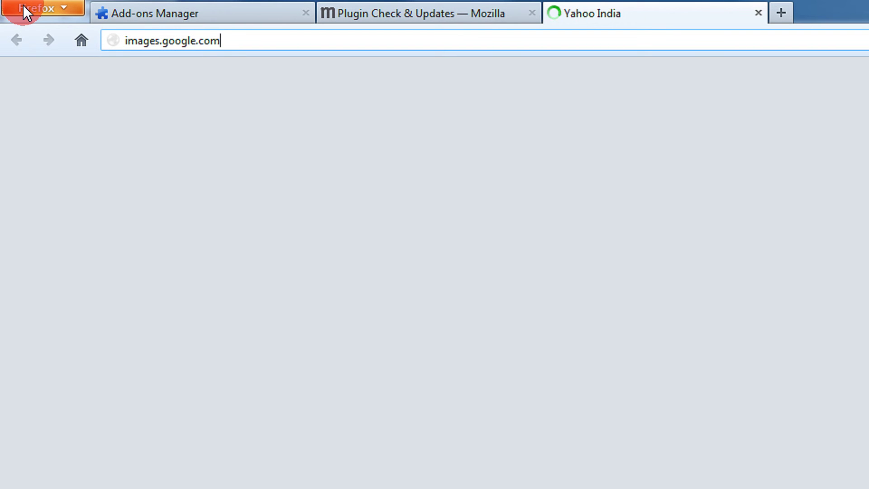
Load images.google.com and search it for 'firefox plugins check'.
key(Return)
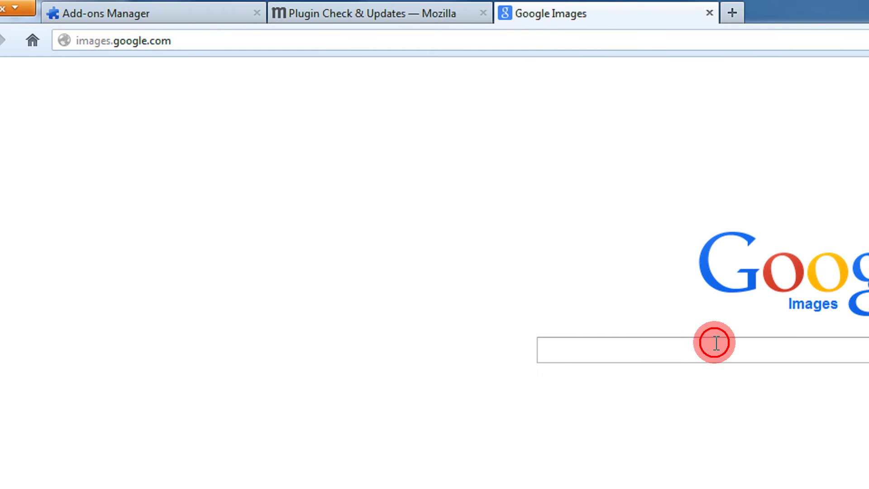
text(firefox pl)
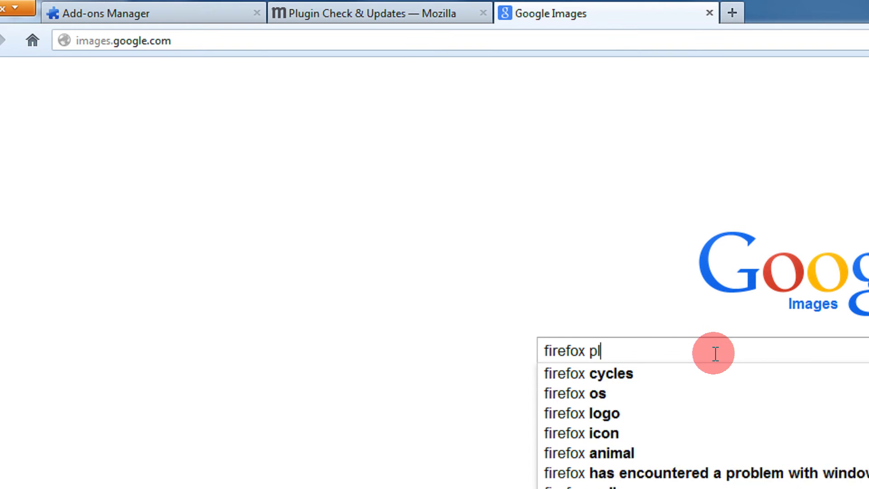
text(ugins )
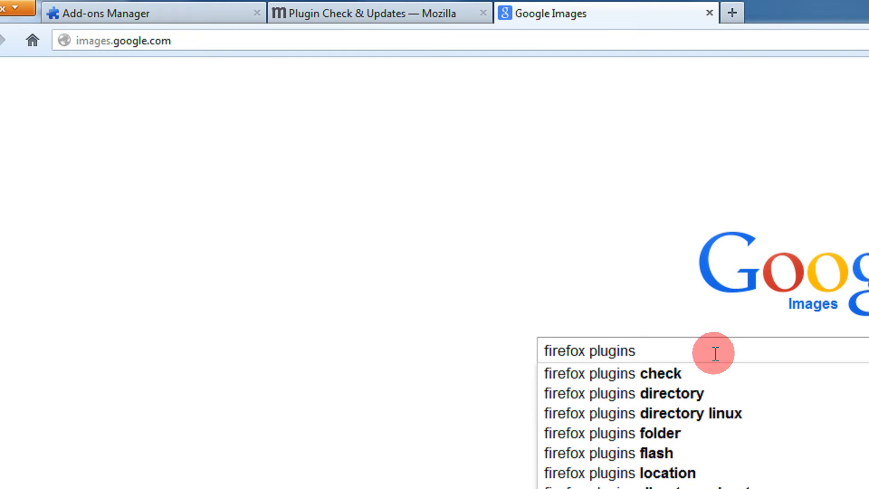
text(check)
key(Return)
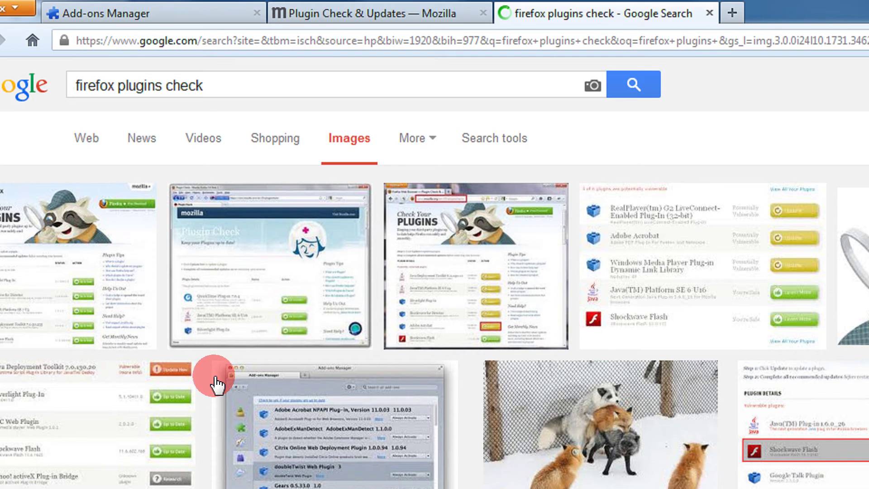
Enlarge the plugin-list screenshot showing Java Deployment Toolkit marked vulnerable.
click(130, 403)
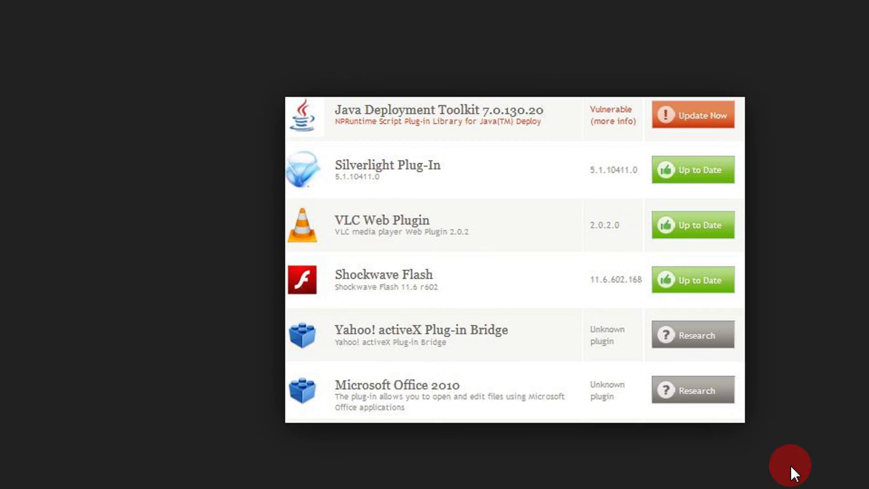
click(717, 158)
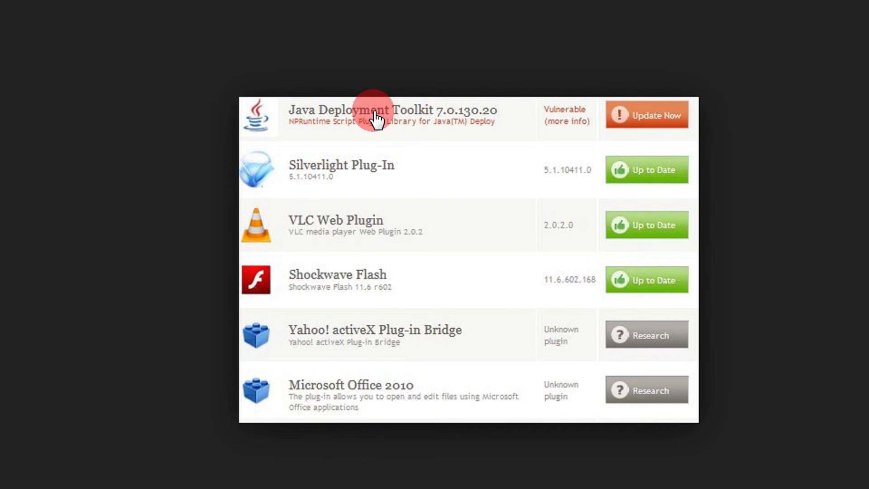
scroll(376, 119, up, 1)
scroll(423, 112, down, 1)
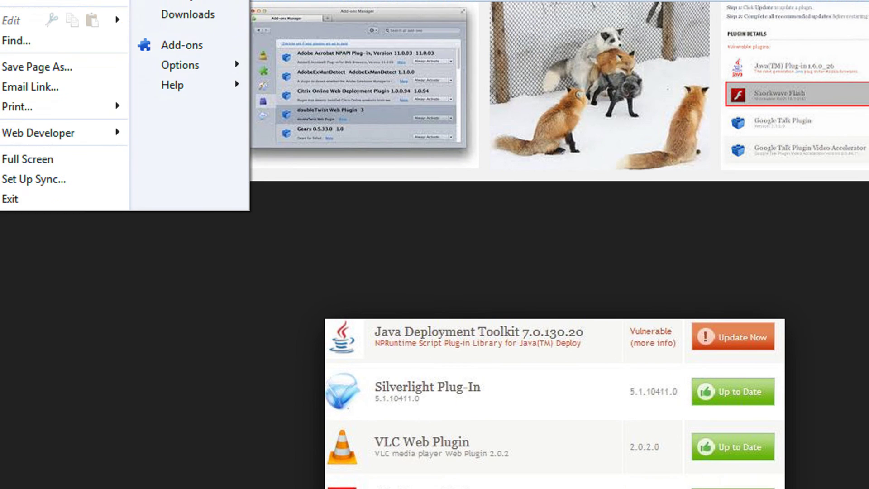
Return to the Add-ons plugins list and reload Mozilla's plugin status check page.
click(167, 65)
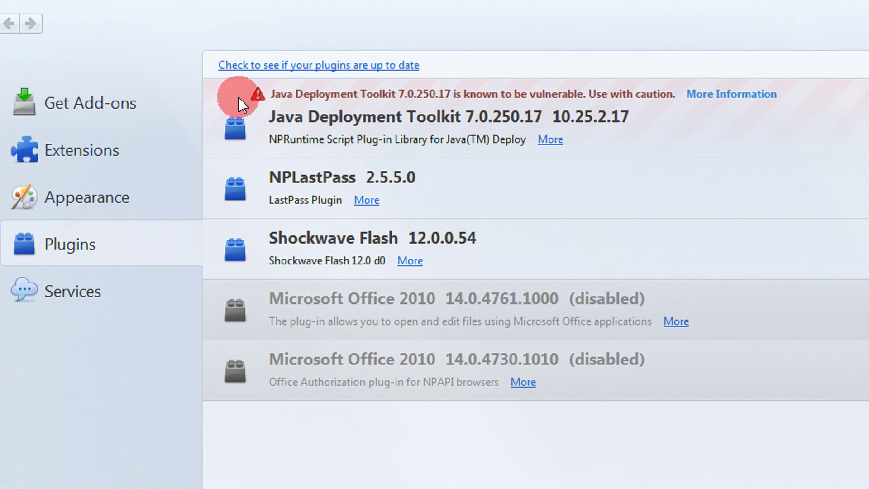
click(262, 65)
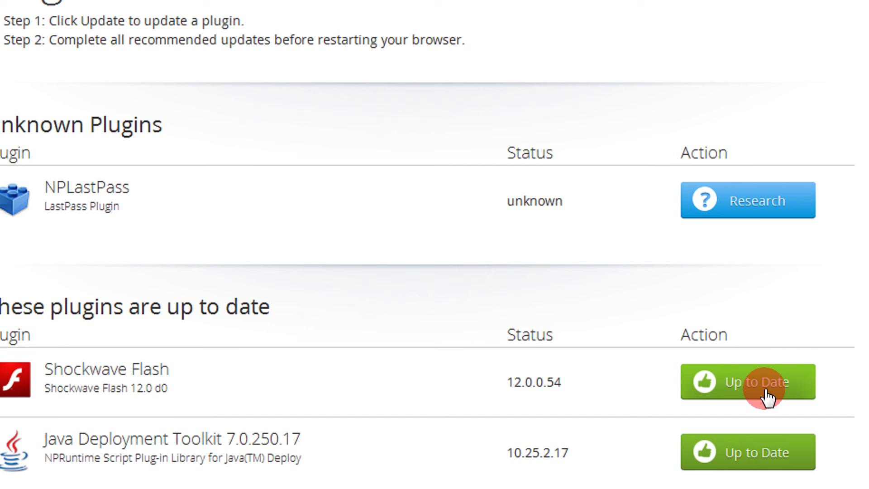
Download the Adobe Flash Player installer with the McAfee Security Scan Plus offer unchecked.
click(768, 397)
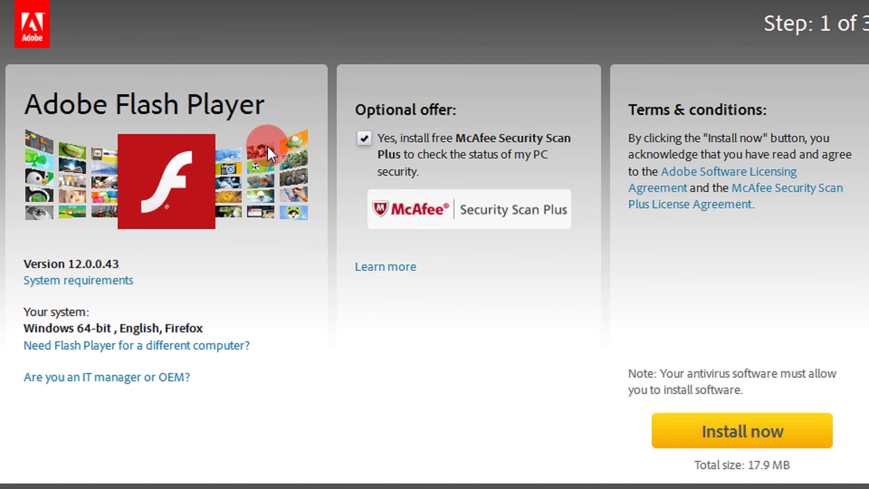
click(364, 139)
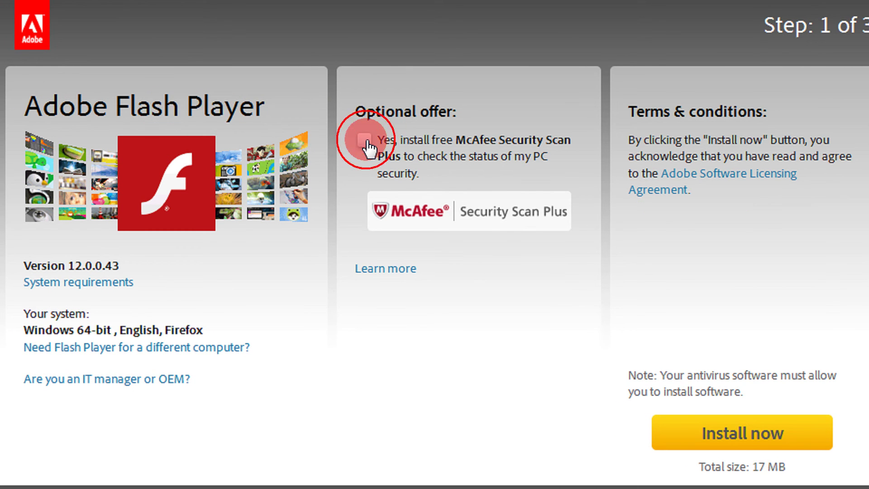
click(788, 430)
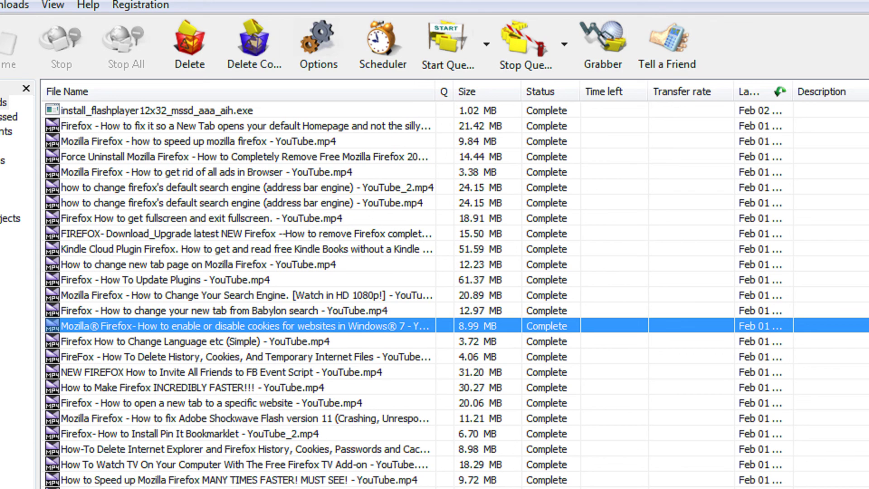
Minimize Internet Download Manager from its title-bar menu, revealing the Flash Player page.
right_click(258, 0)
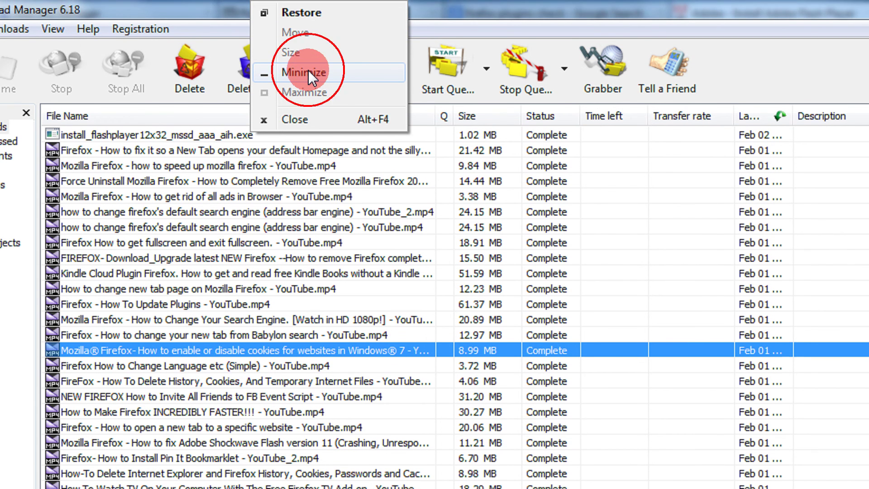
click(309, 69)
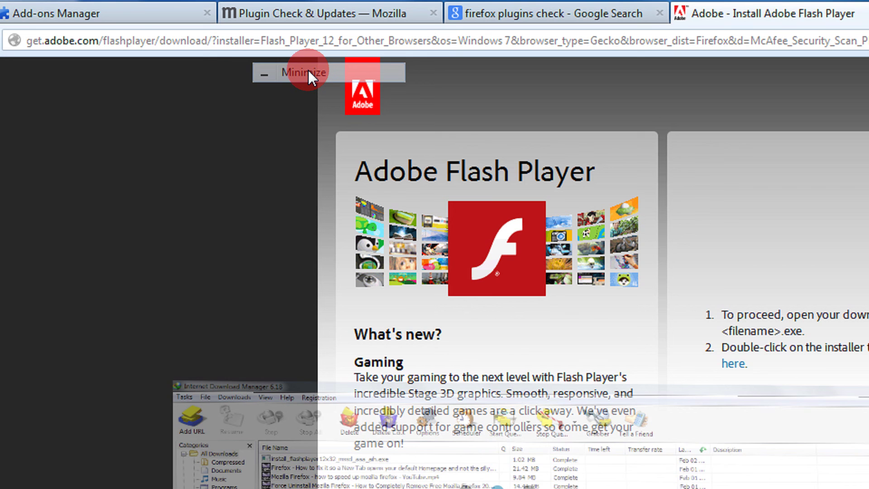